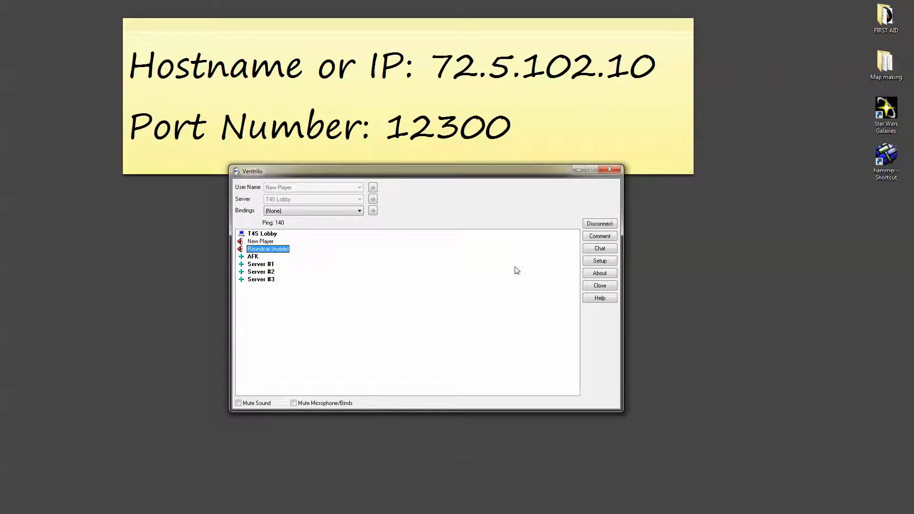
Switch all event notifications in the Ventrilo setup from wave files to text-to-speech.
click(607, 264)
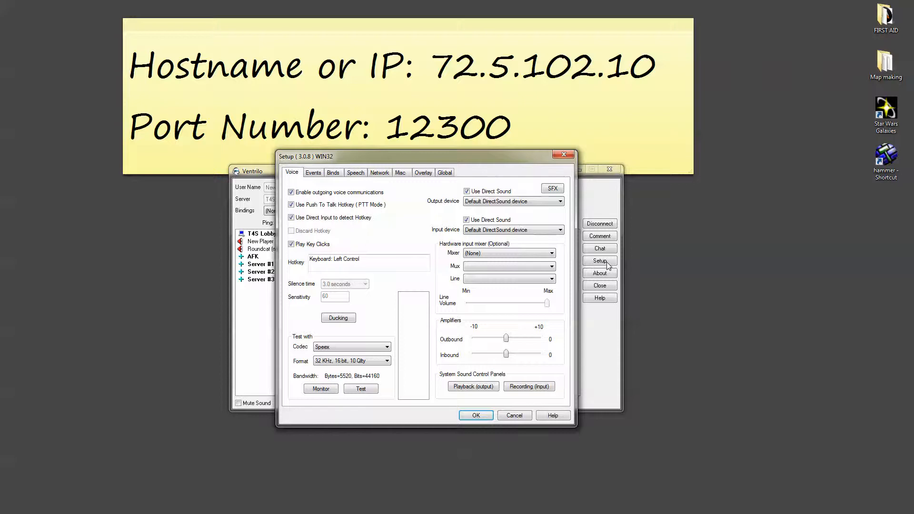
drag(374, 159, 396, 119)
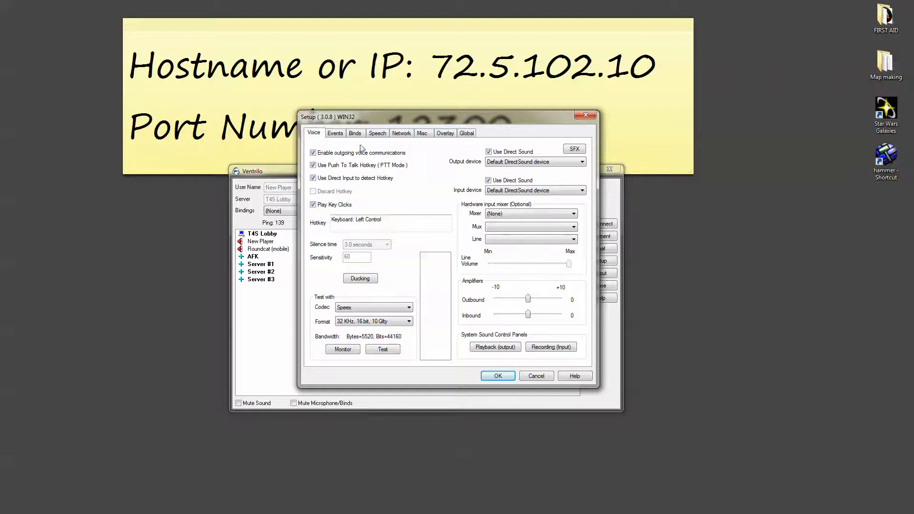
click(337, 134)
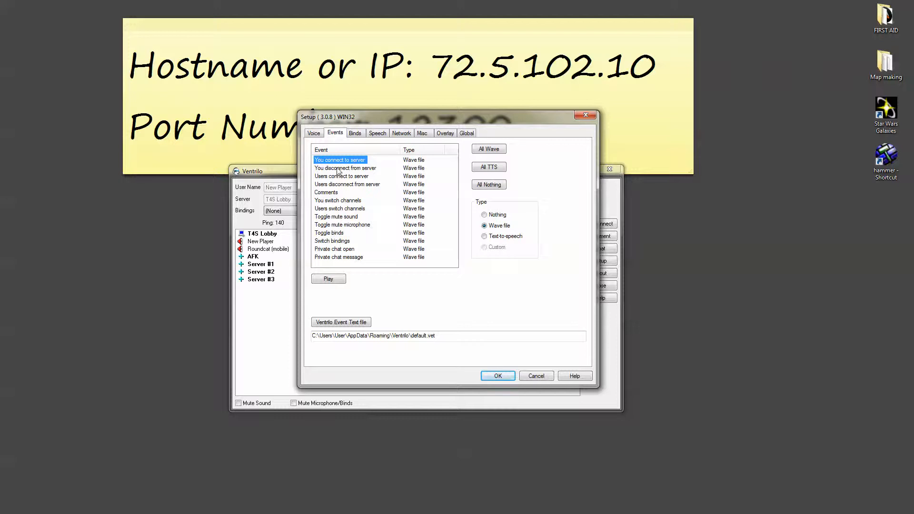
click(338, 168)
click(338, 176)
click(337, 185)
click(338, 208)
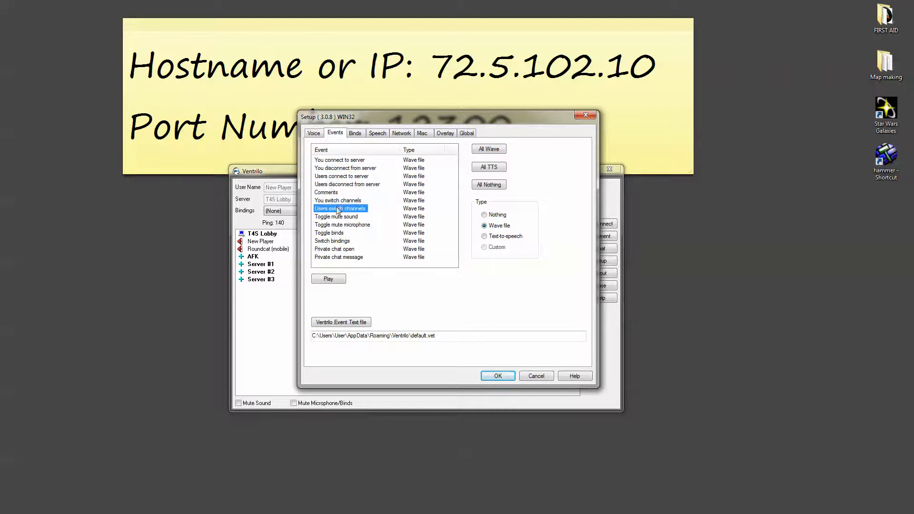
click(332, 161)
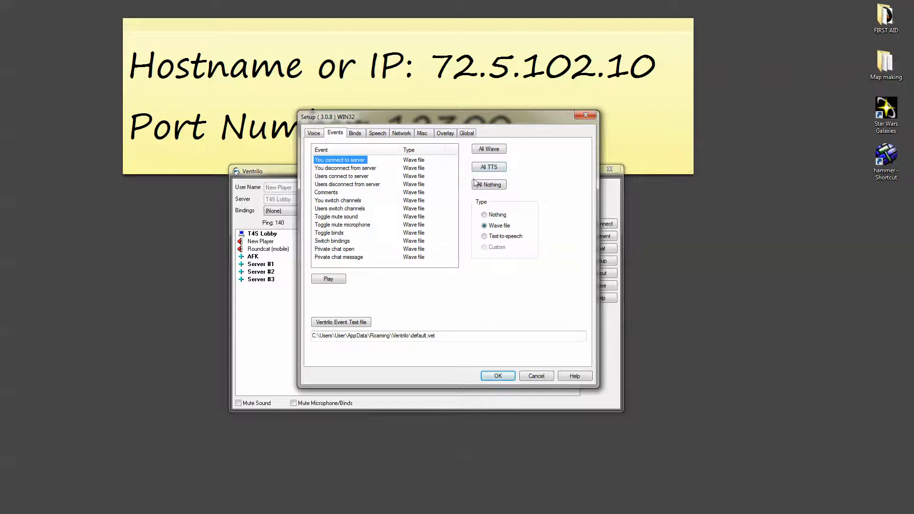
click(490, 168)
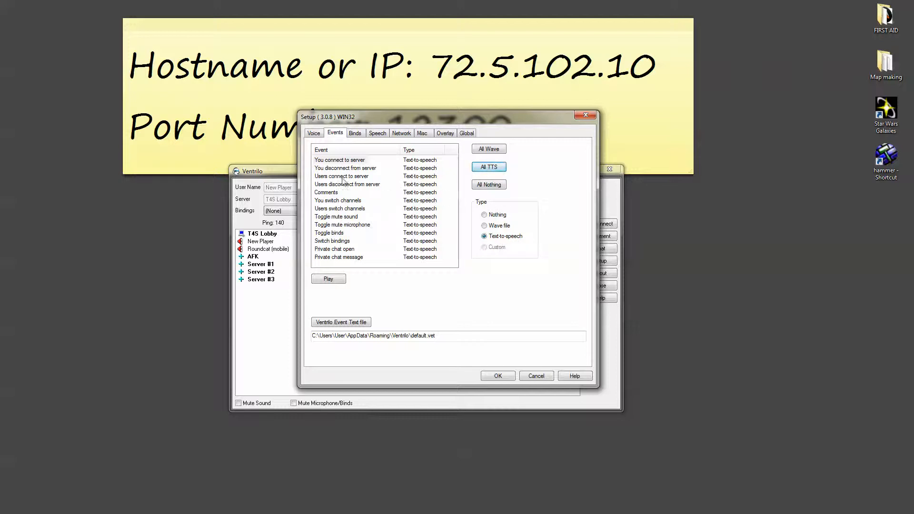
Preview the spoken notification for the "You connect to server" event and accept the setup changes.
click(338, 160)
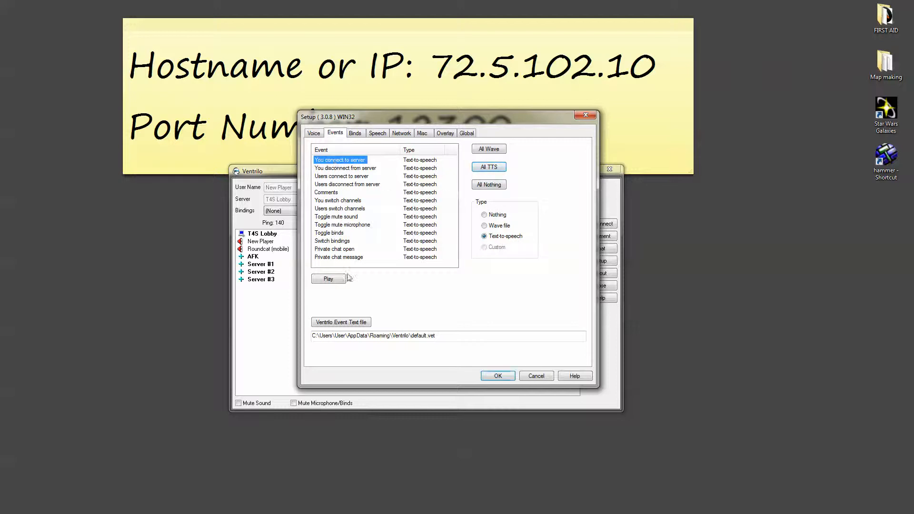
click(328, 279)
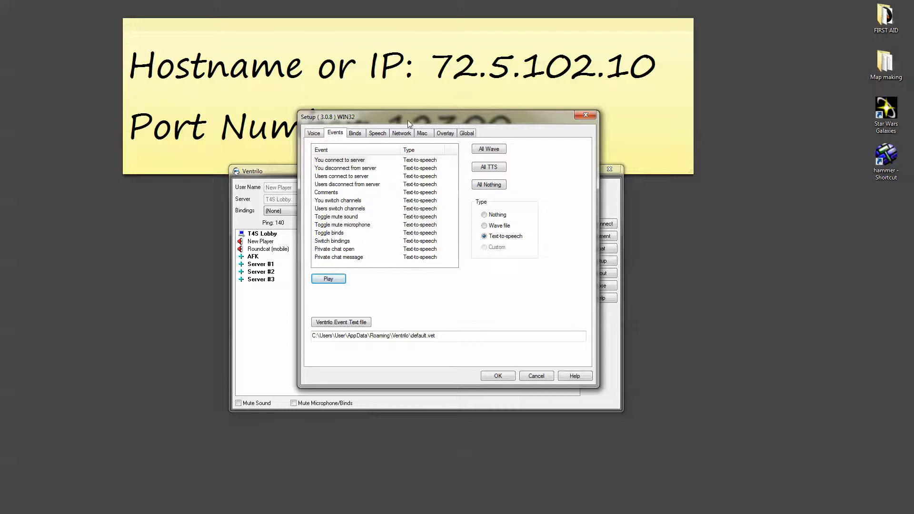
drag(407, 120, 692, 138)
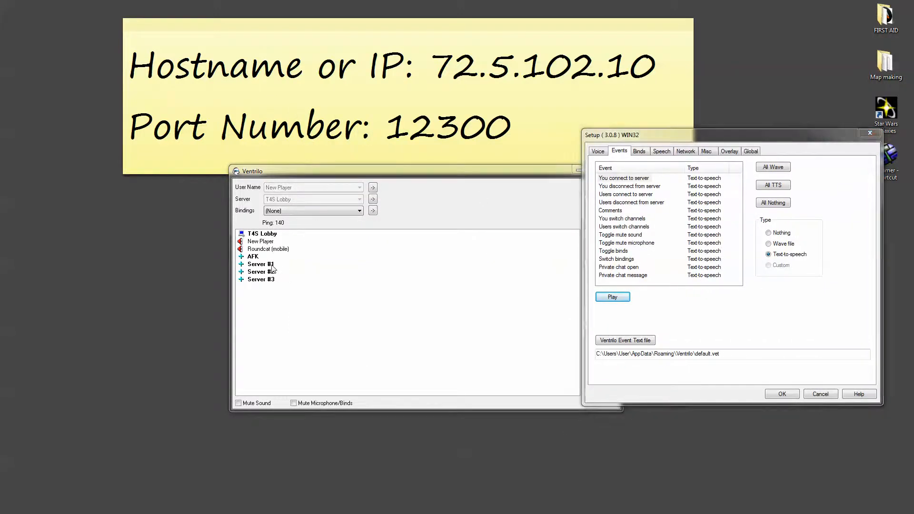
click(780, 394)
Move through the Server #1, Server #2, Server #3 and AFK channels, then return to T4S Lobby.
double_click(255, 265)
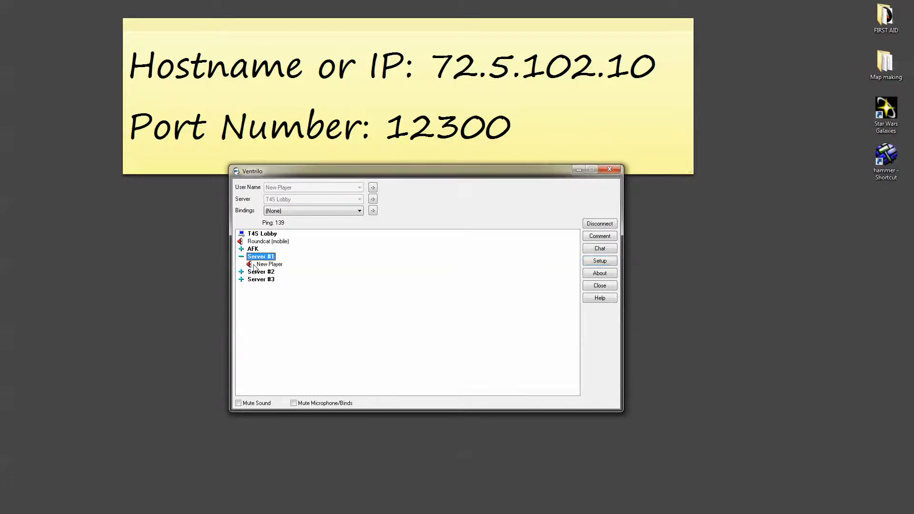
double_click(257, 272)
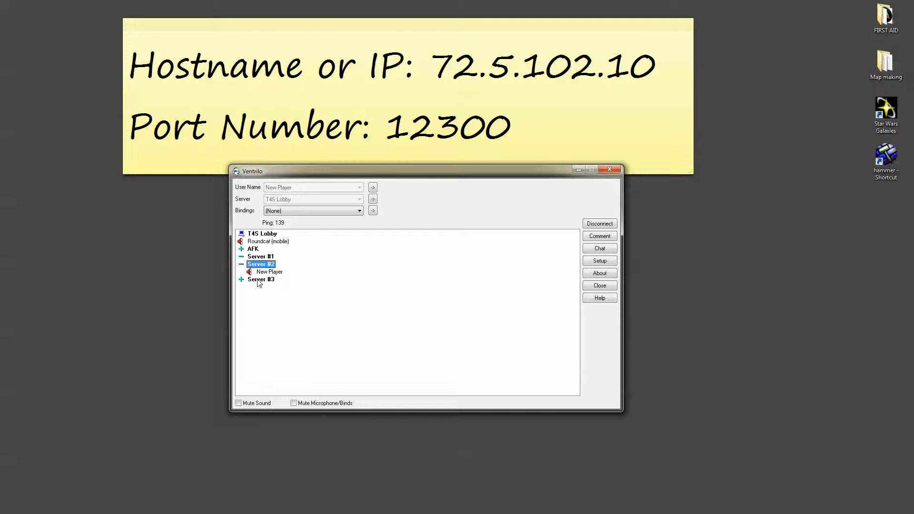
double_click(259, 279)
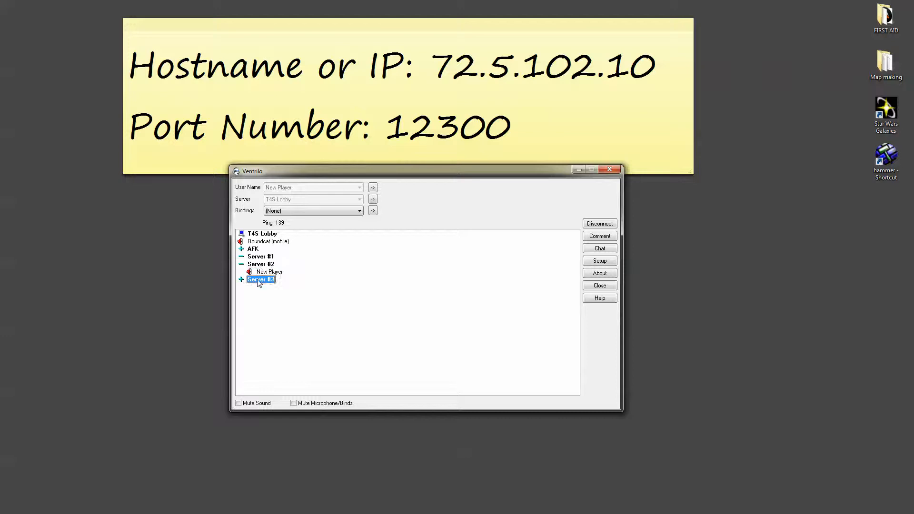
double_click(253, 248)
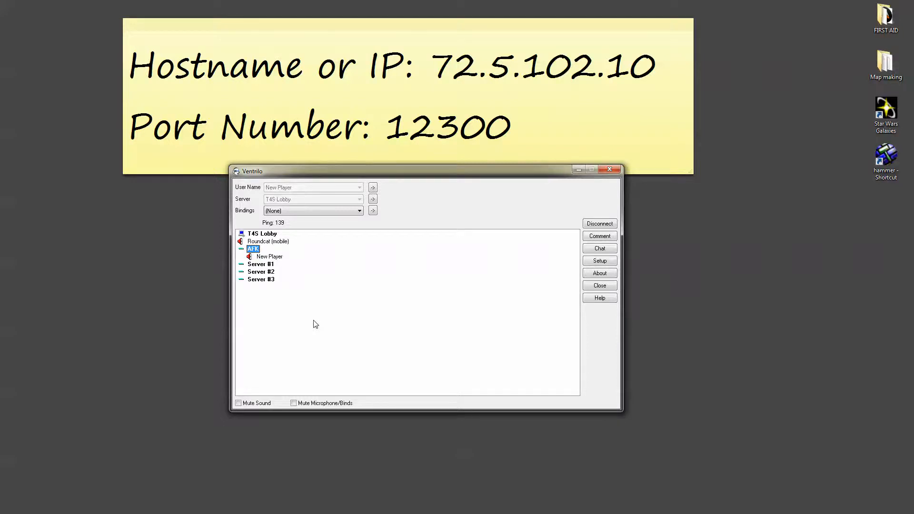
click(267, 235)
double_click(267, 235)
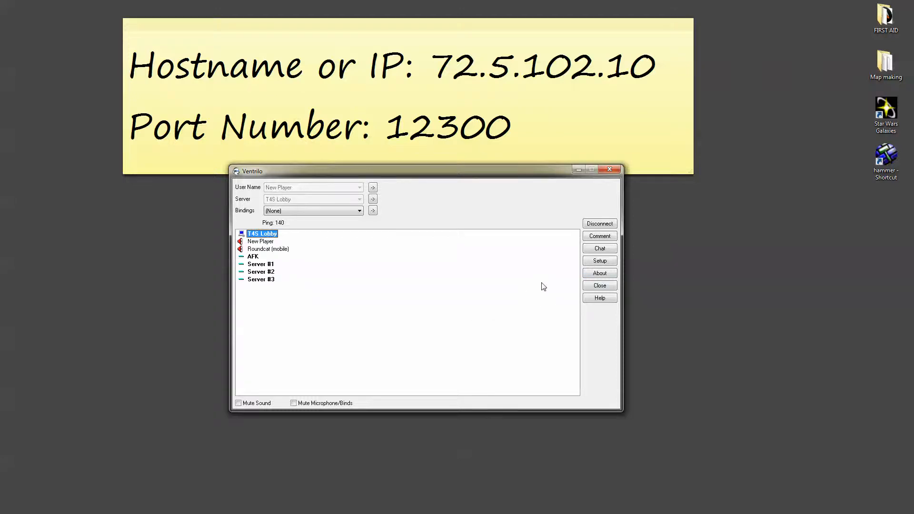
Open the server chat and send the message "HELLO".
click(600, 249)
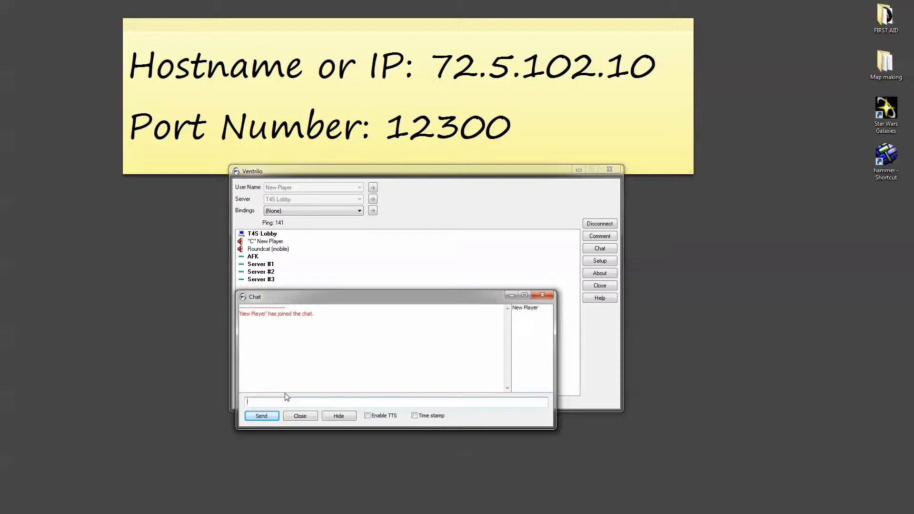
text(HELLO)
click(275, 418)
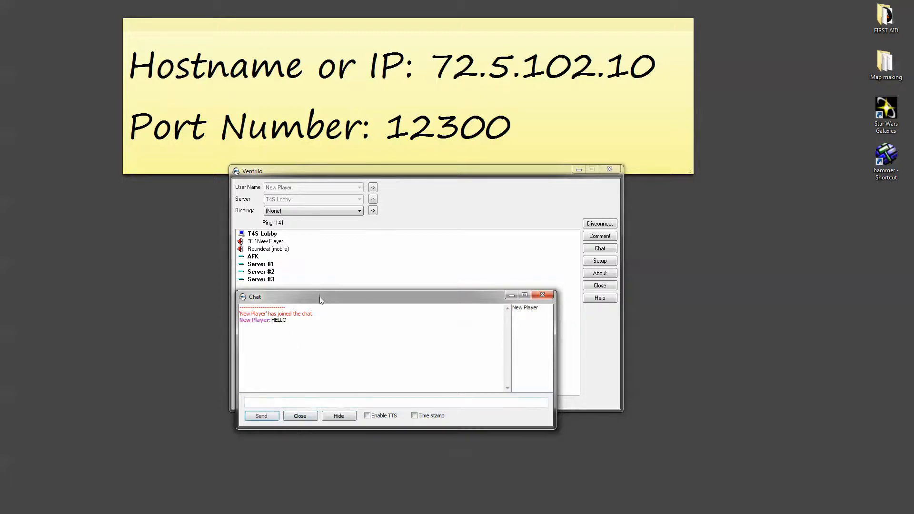
Enable text-to-speech in the chat window and send "HELLO" again.
drag(320, 297, 574, 271)
click(620, 389)
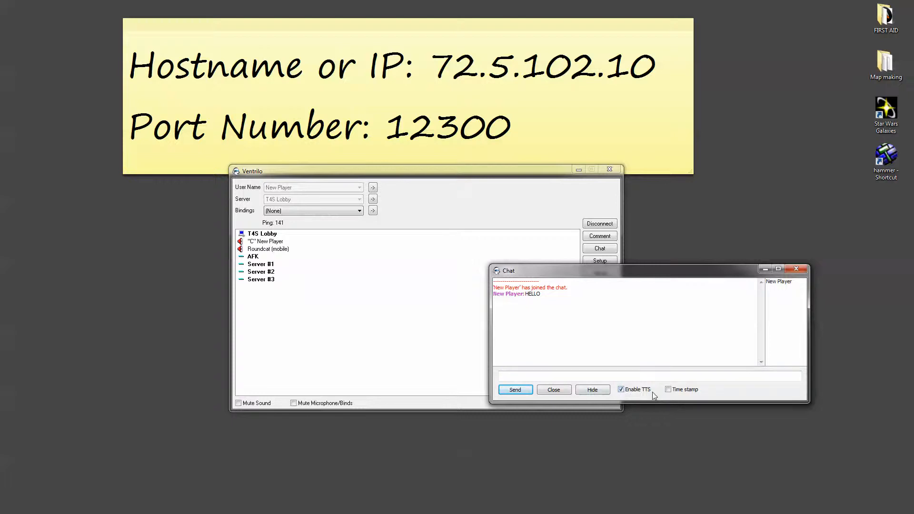
click(520, 379)
text(HELLO)
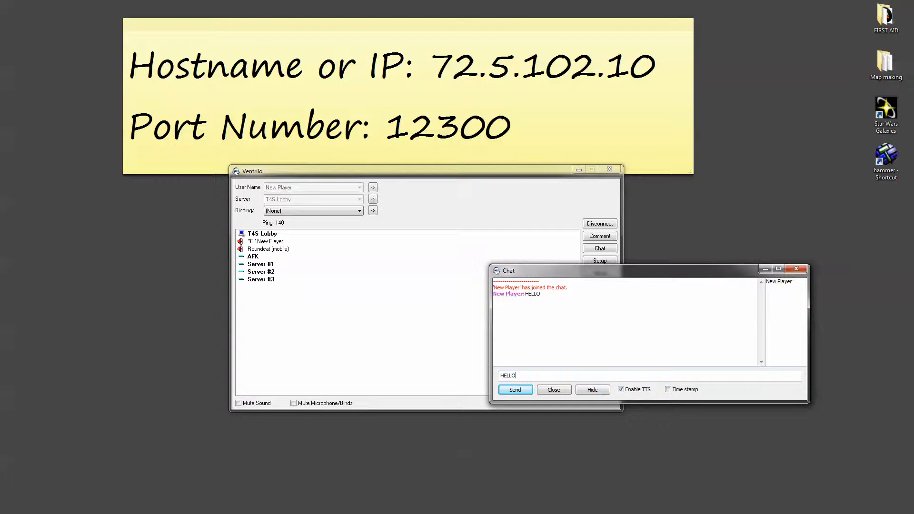
click(513, 388)
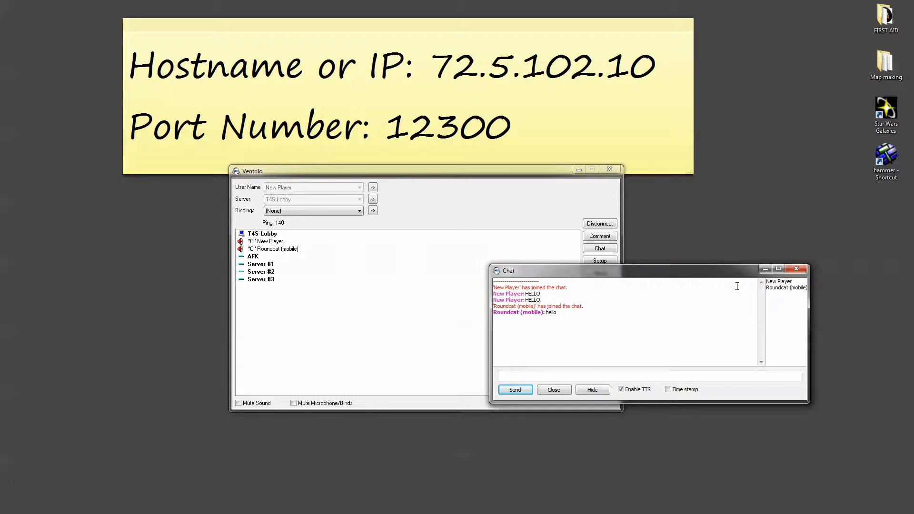
Turn on time stamps for chat messages and arrange the chat and main windows so both can be seen.
drag(664, 273, 913, 309)
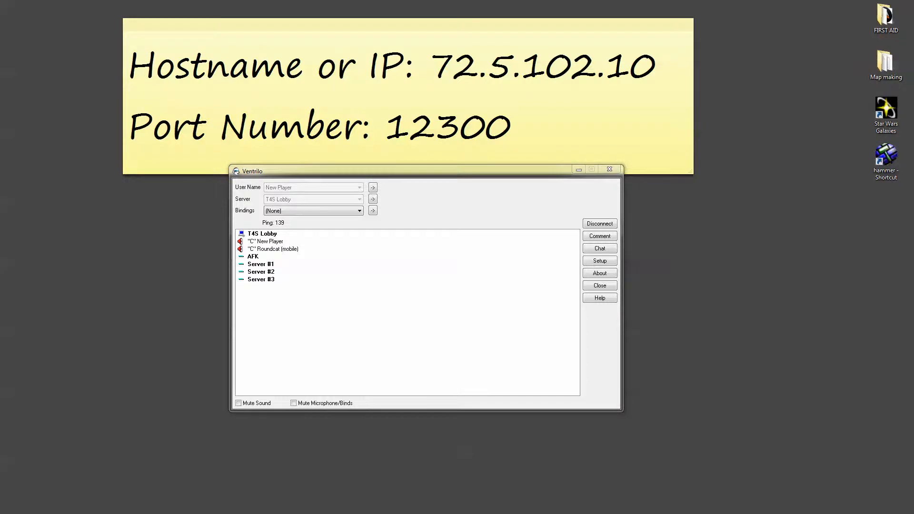
drag(913, 314, 560, 253)
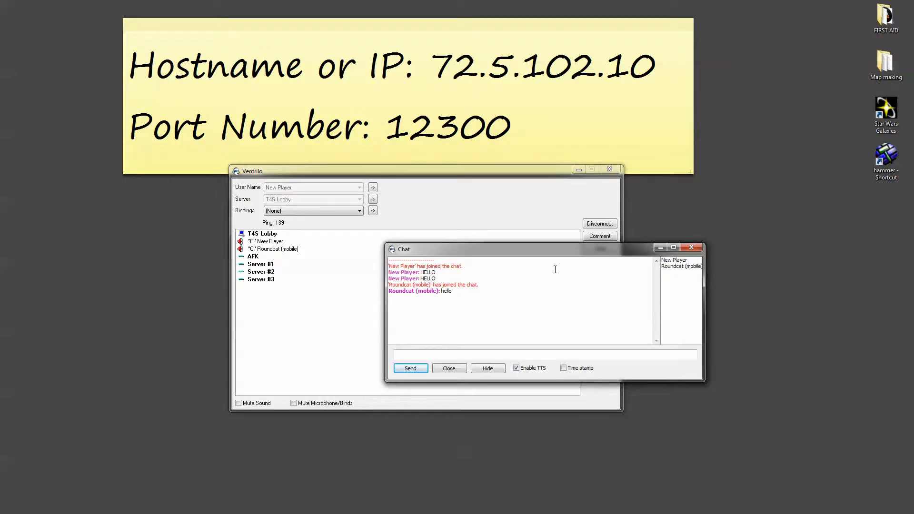
click(563, 368)
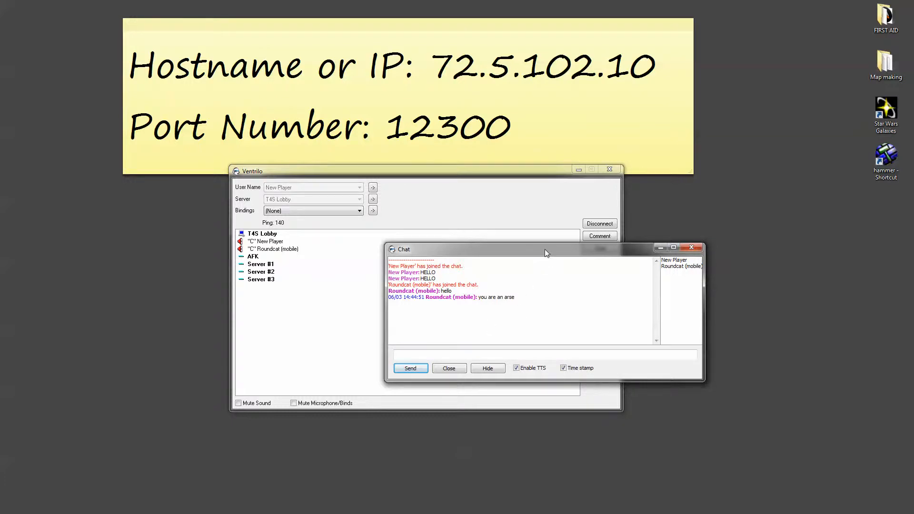
drag(549, 250, 194, 334)
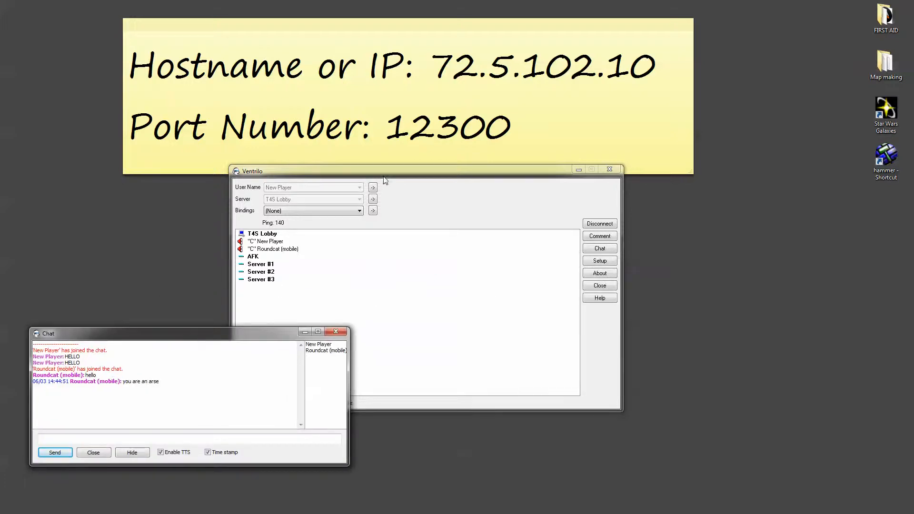
drag(384, 175, 531, 139)
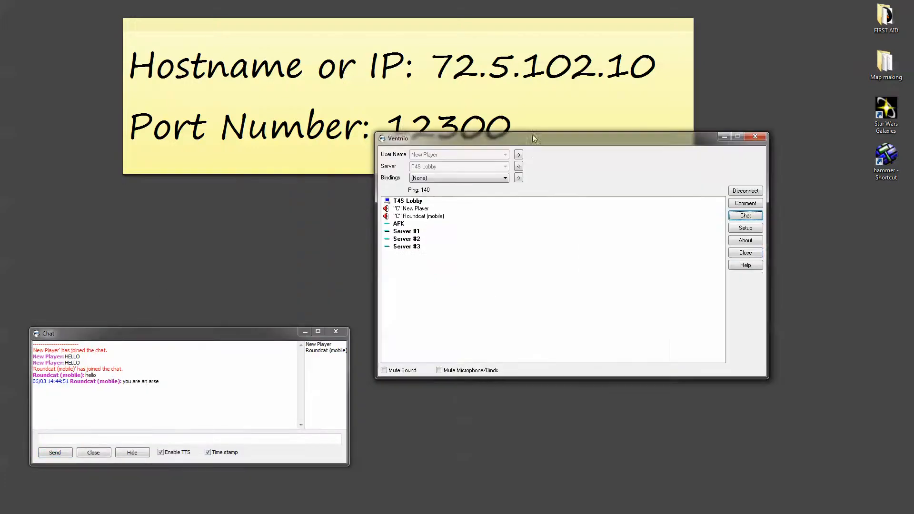
Examine the network, speech, overlay, global, miscellaneous, binds, events and voice options in the setup, and close it.
click(749, 224)
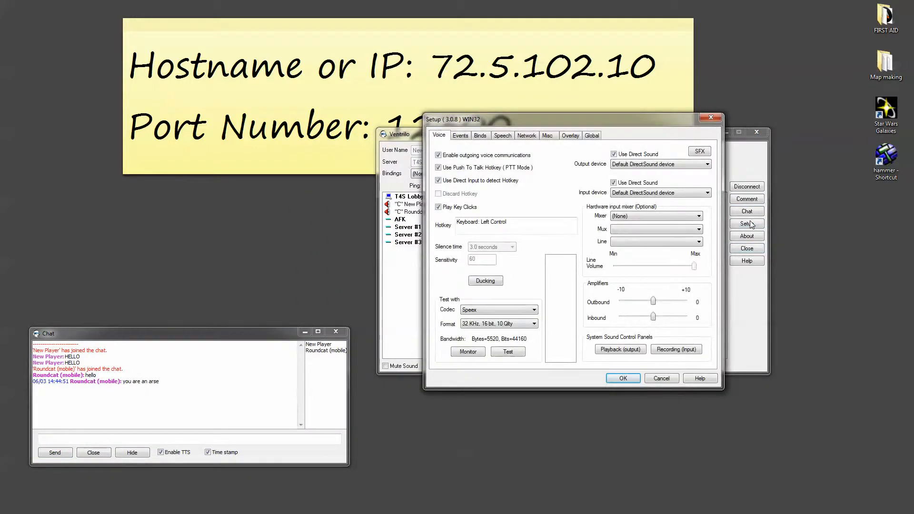
click(525, 137)
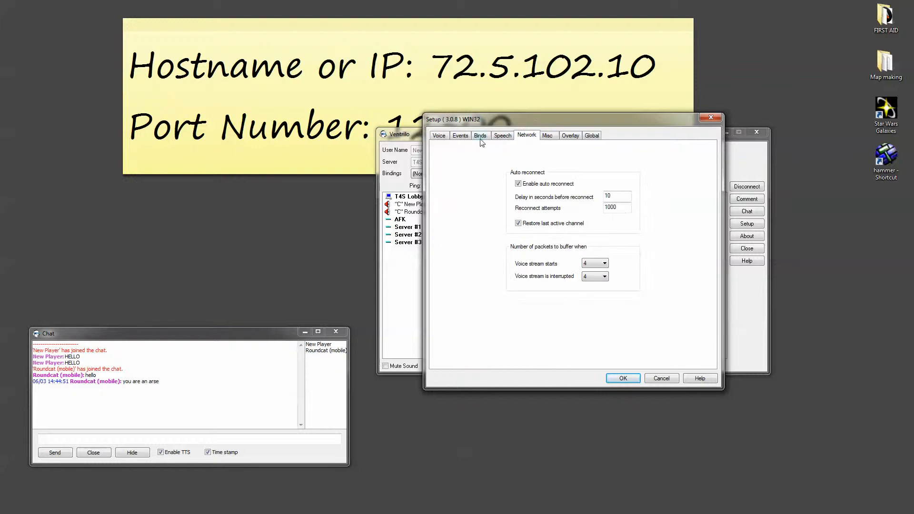
click(495, 137)
click(576, 136)
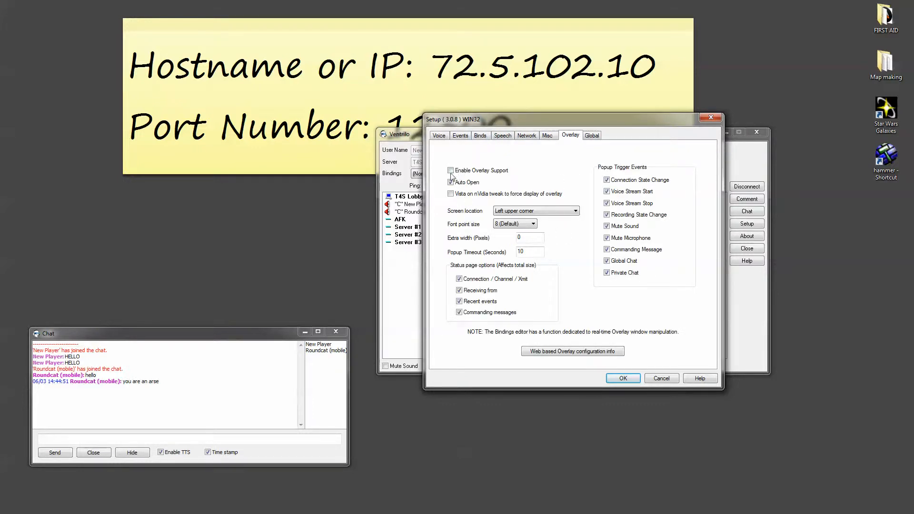
drag(585, 122, 644, 127)
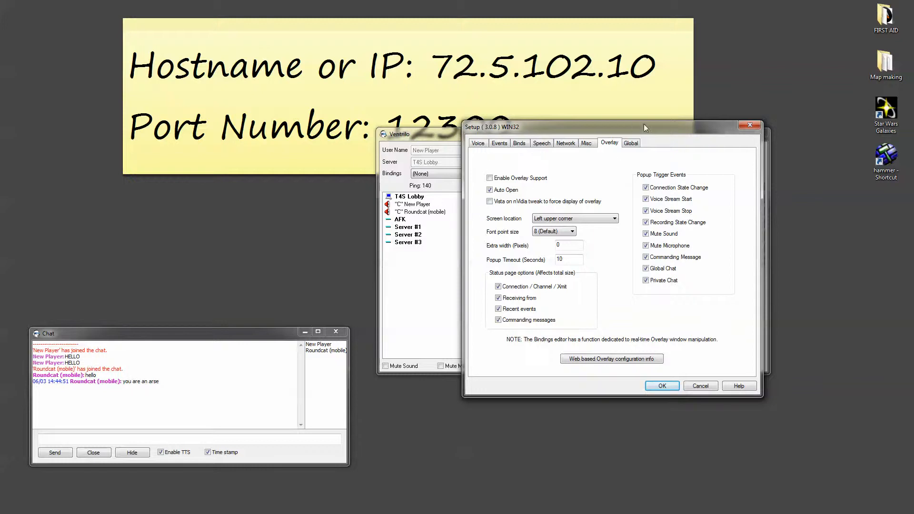
drag(644, 127, 600, 123)
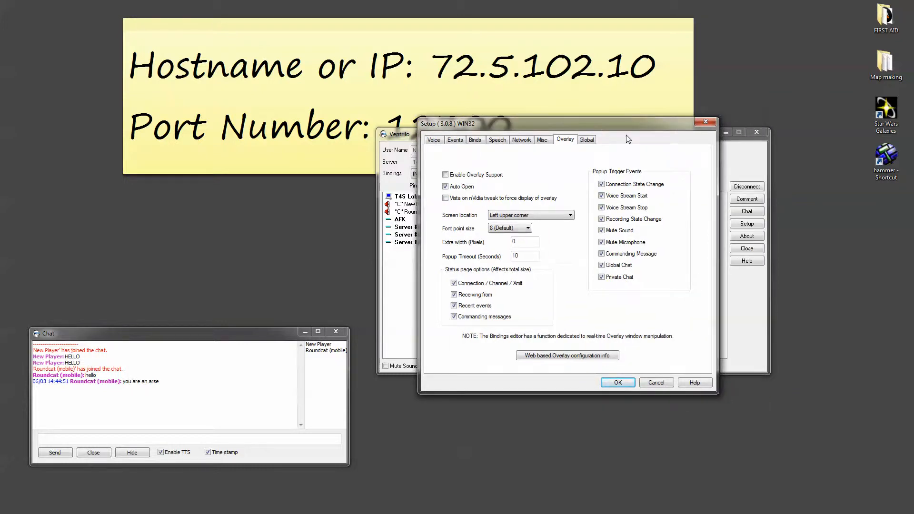
click(587, 140)
click(542, 141)
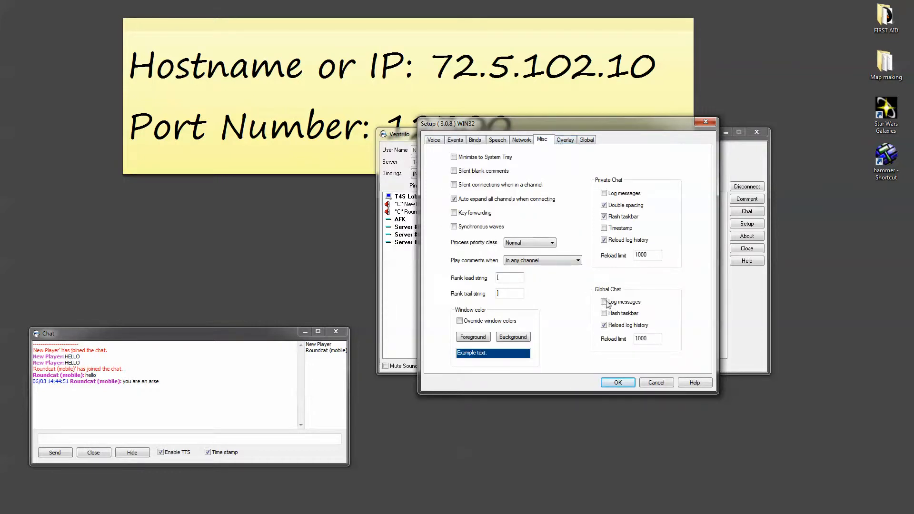
click(523, 143)
click(500, 141)
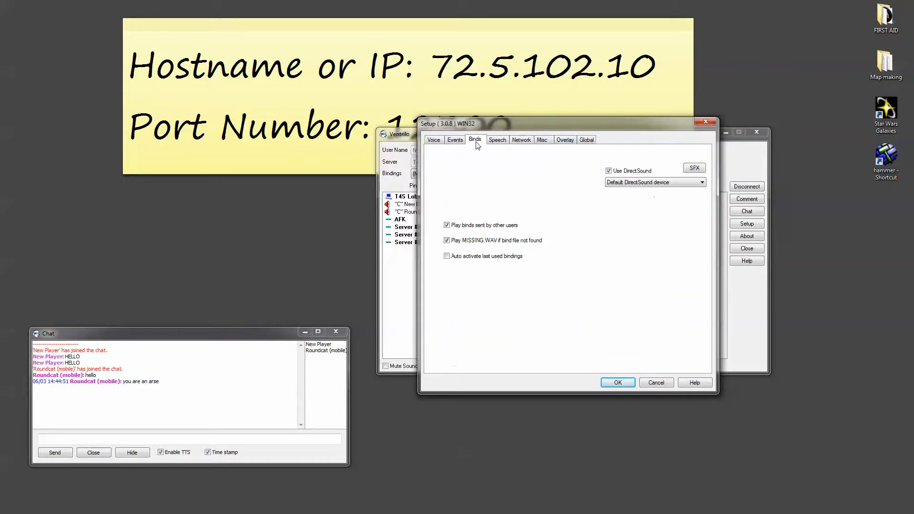
click(455, 140)
click(433, 140)
drag(523, 124, 629, 223)
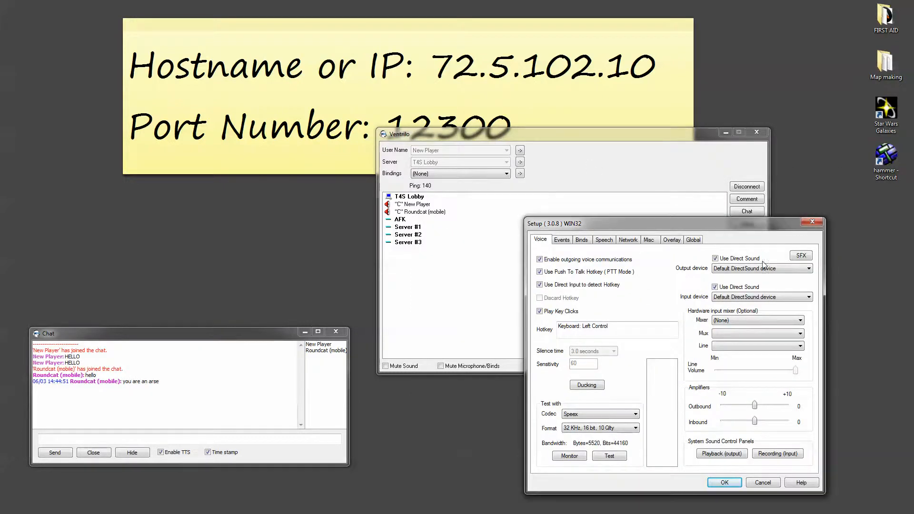
click(724, 482)
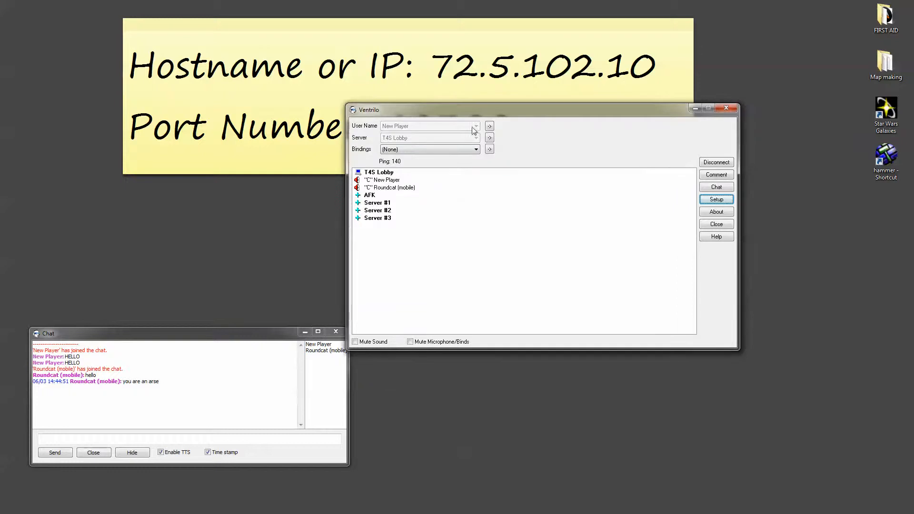
click(379, 203)
click(375, 210)
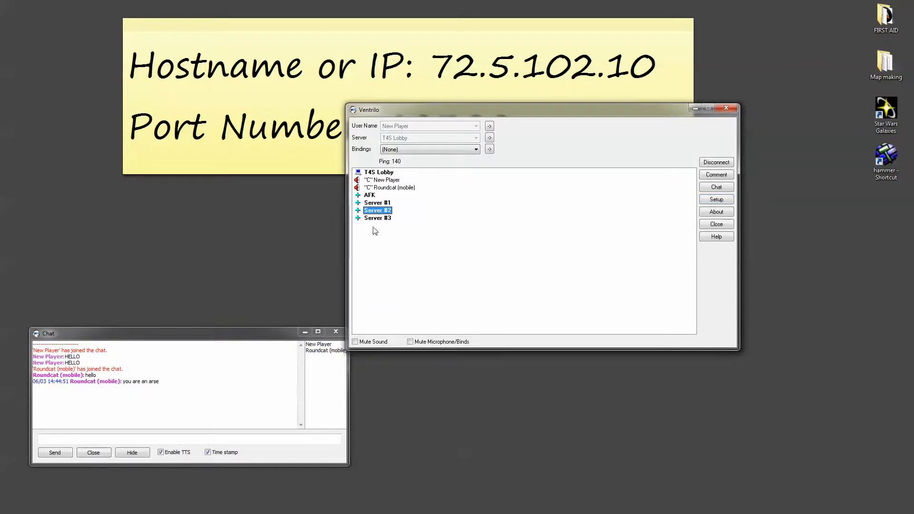
click(376, 218)
click(386, 204)
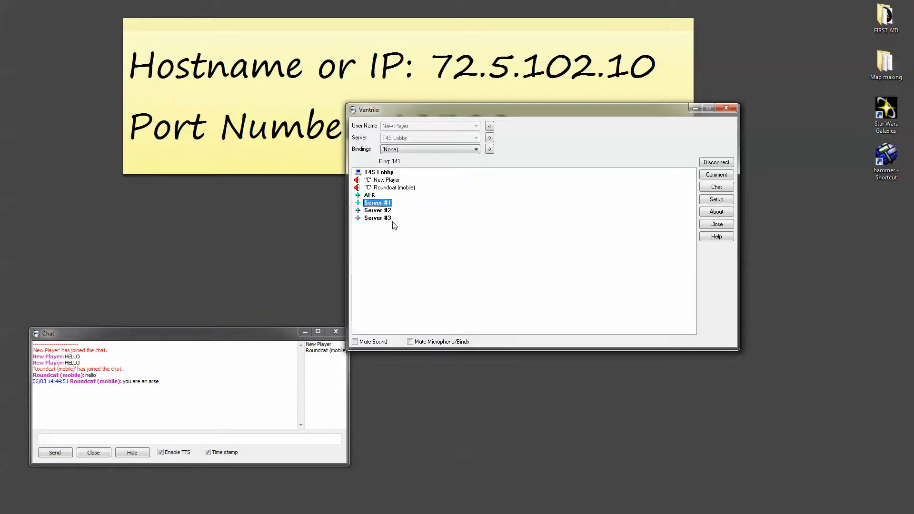
Open the special effects settings for the mobile user in the T4S Lobby.
click(397, 181)
click(396, 189)
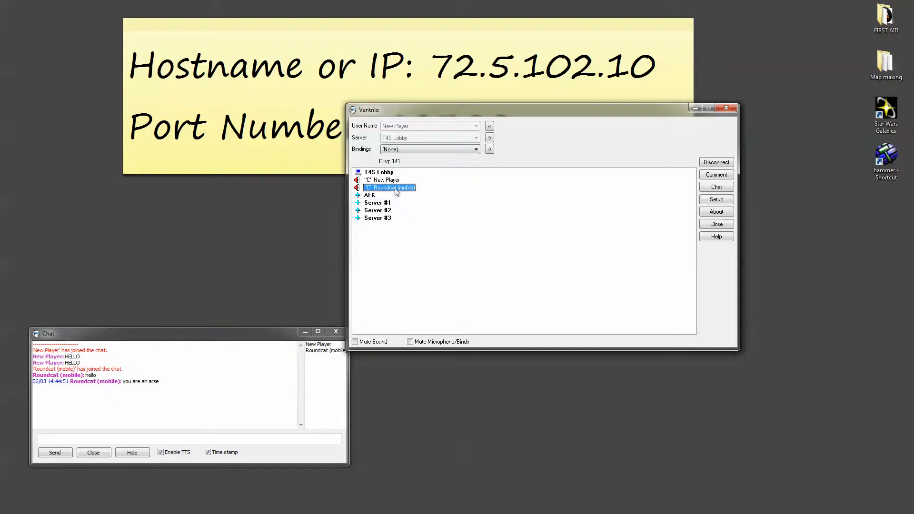
right_click(396, 191)
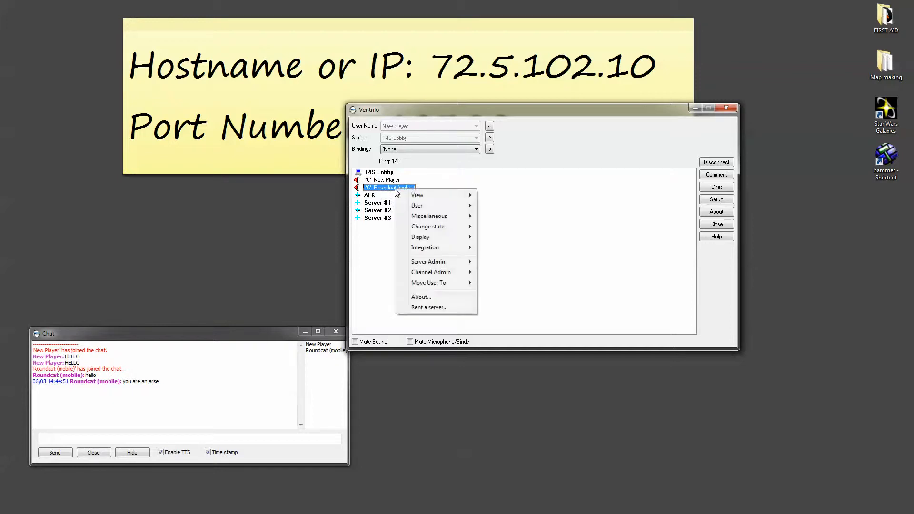
click(385, 197)
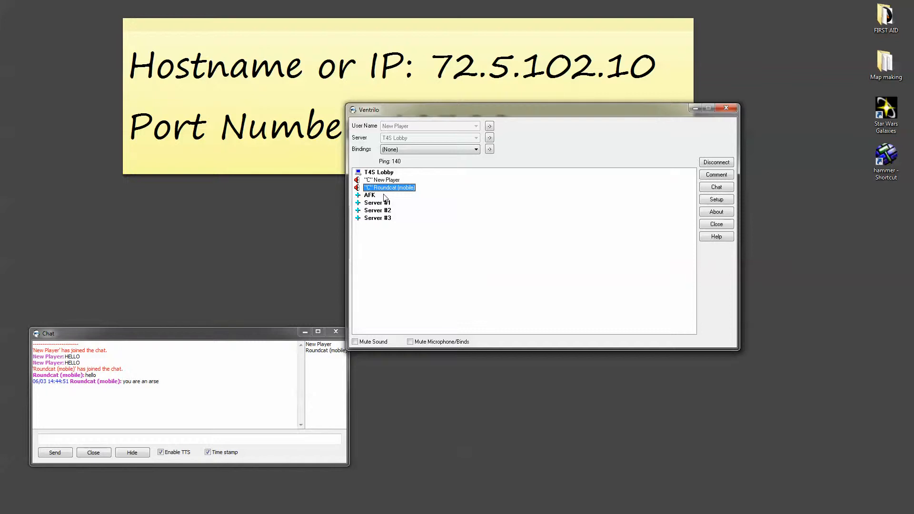
right_click(389, 188)
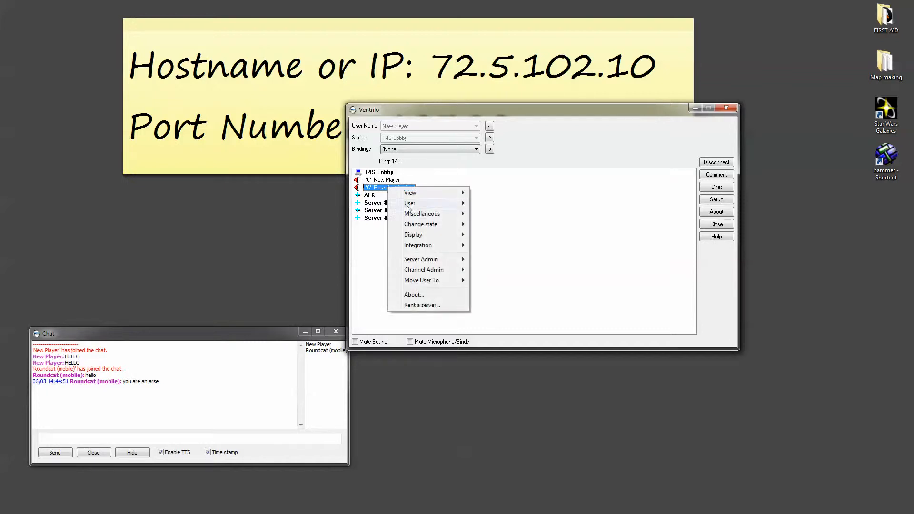
mouse_move(432, 217)
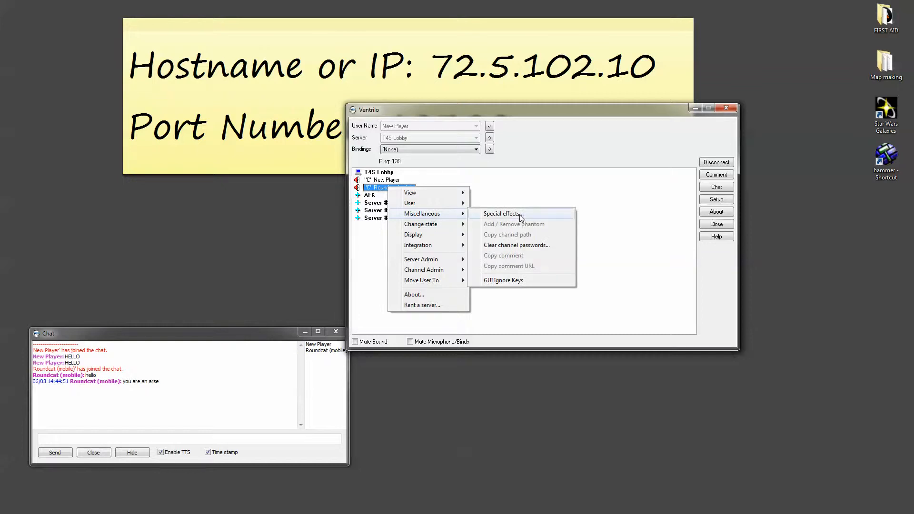
click(505, 214)
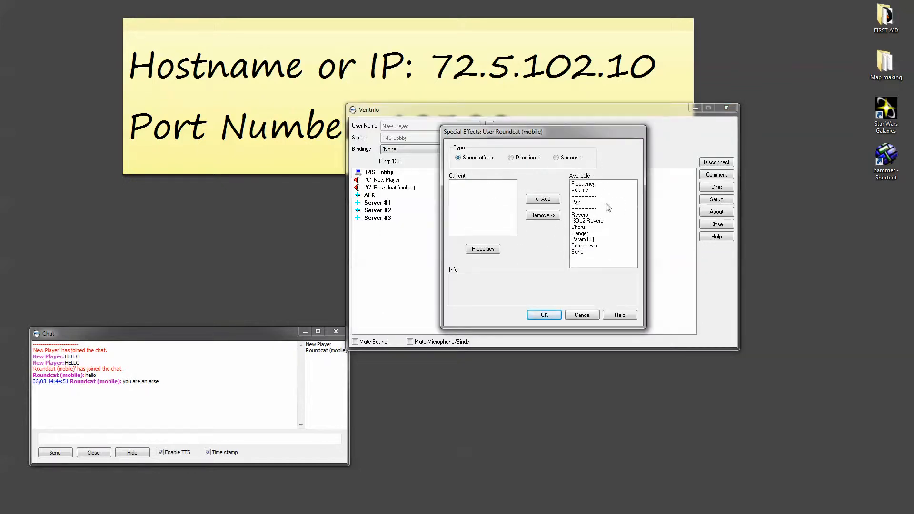
Add the Volume effect to the mobile user's current sound effects and accept its level.
click(583, 190)
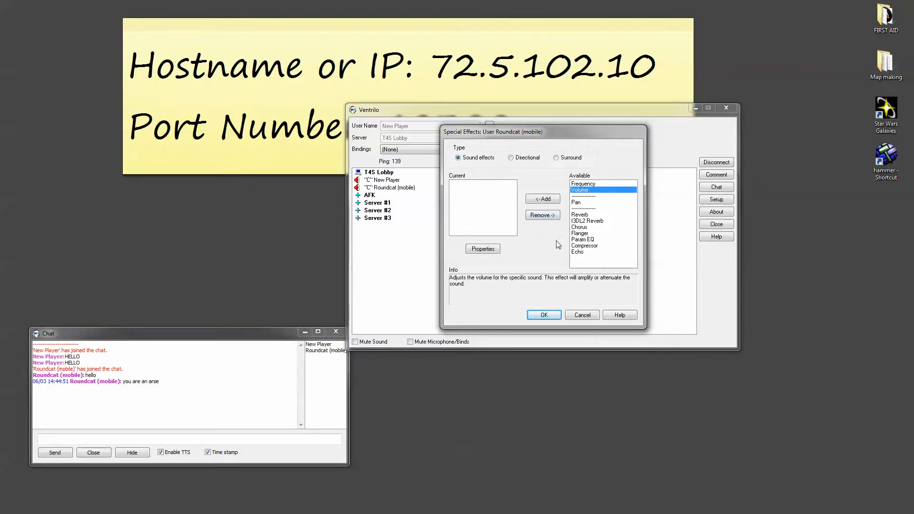
click(543, 199)
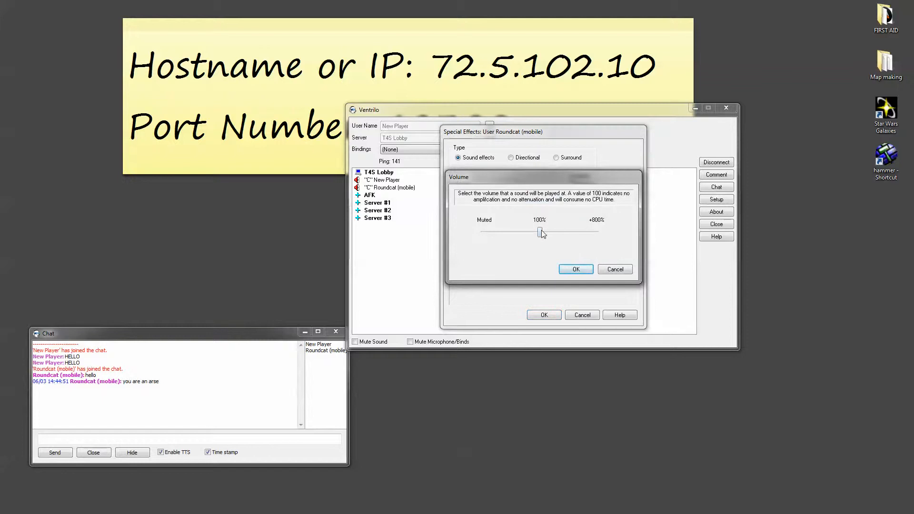
mouse_move(540, 233)
mouse_down()
mouse_move(640, 236)
mouse_move(541, 233)
mouse_up()
click(576, 268)
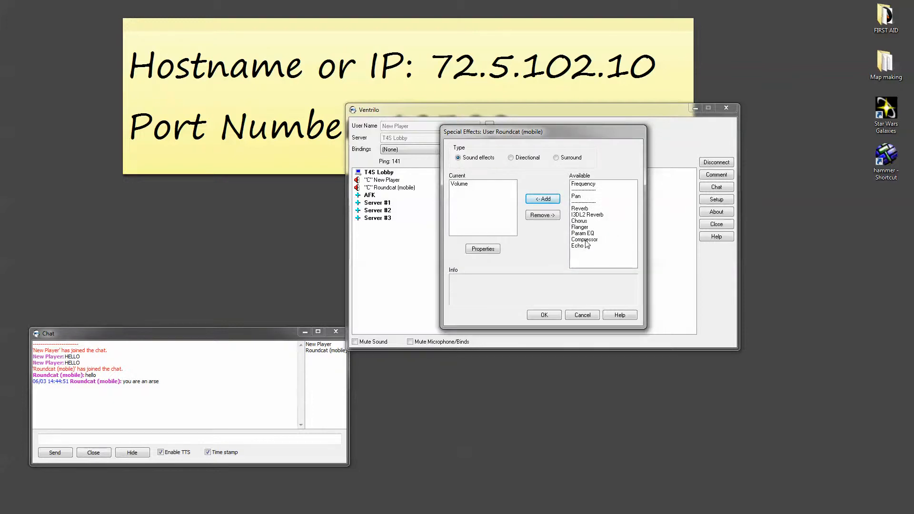
Add the Compressor effect to the mobile user without changing its parameters.
click(586, 240)
click(546, 198)
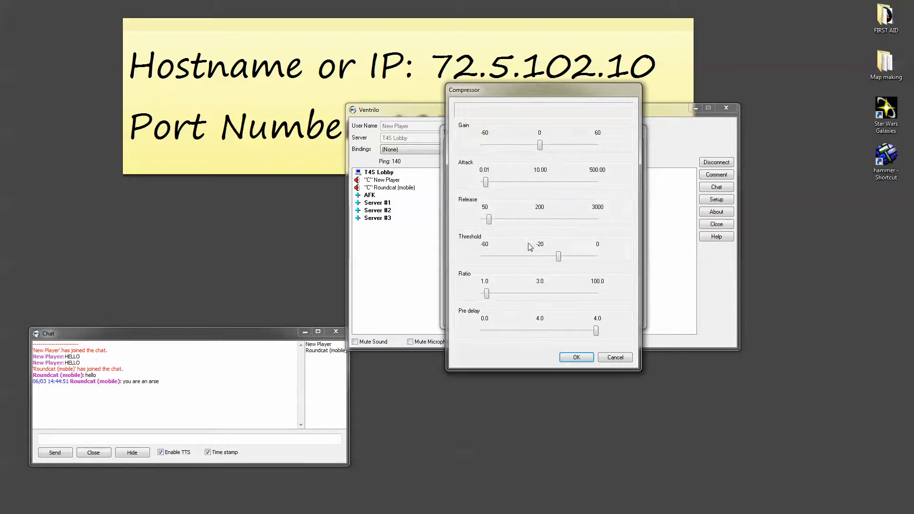
click(614, 357)
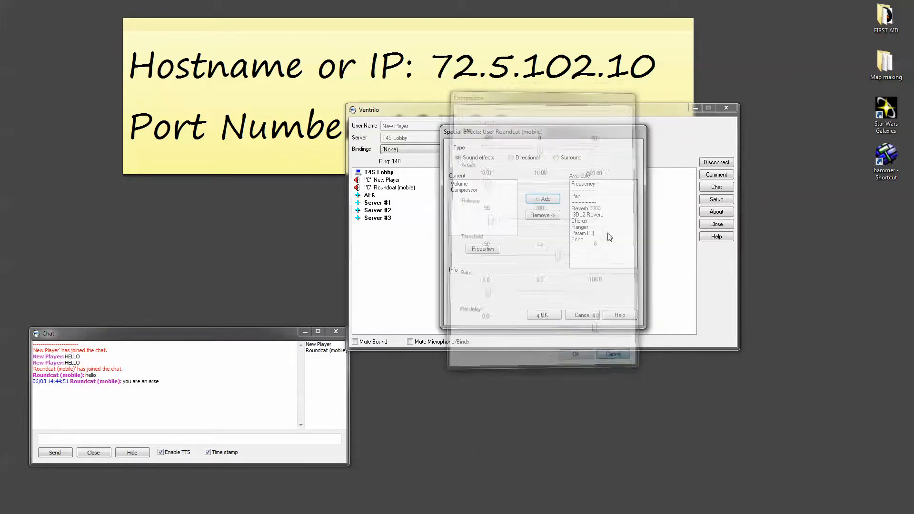
Add the Pan effect, adjust the balance, and apply the special effects to the mobile user.
click(578, 196)
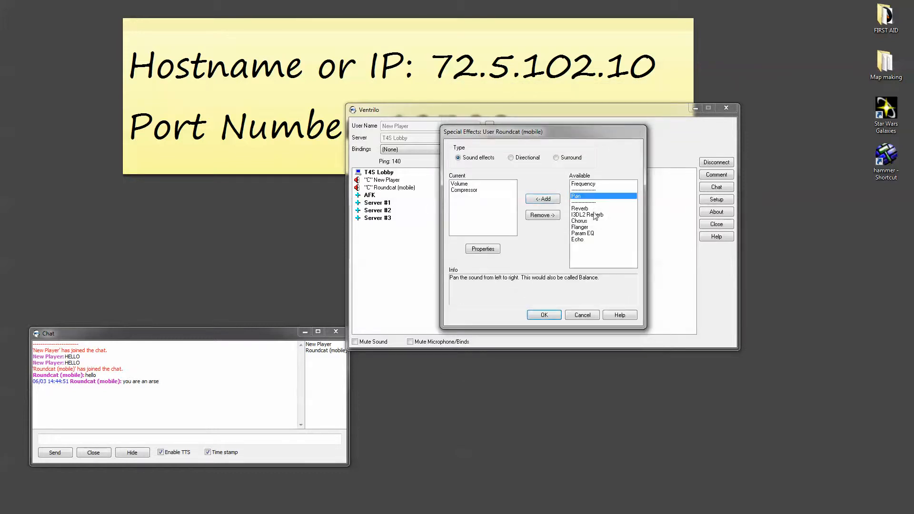
click(543, 199)
drag(541, 237, 451, 240)
click(579, 263)
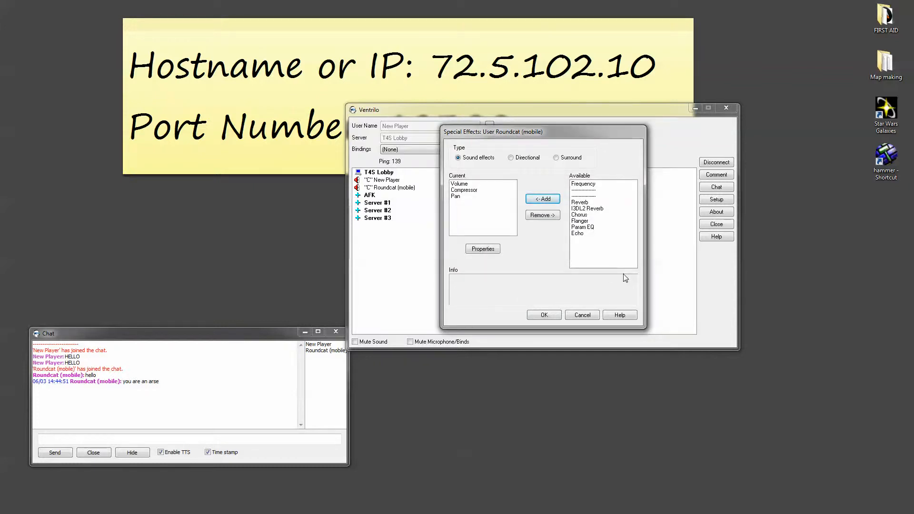
click(544, 315)
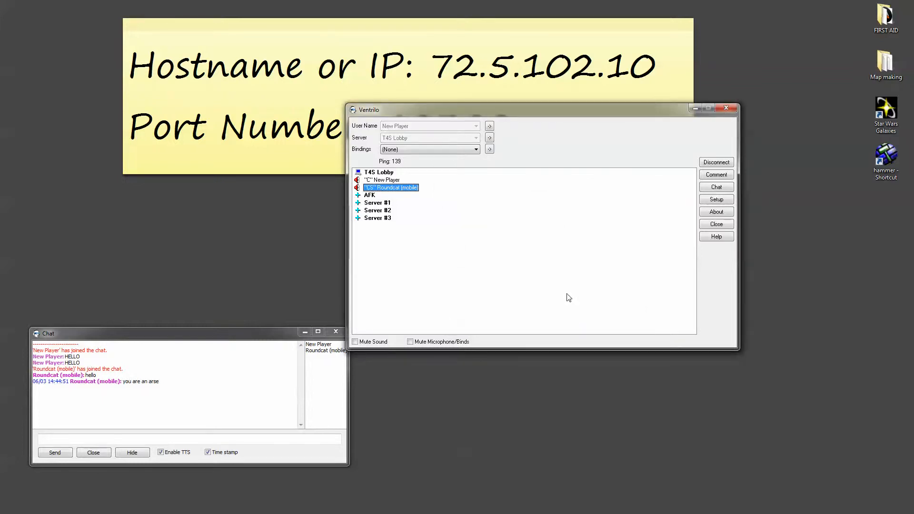
Switch through the Server #1, Server #2 and Server #3 channels and return to the T4S Lobby.
double_click(388, 203)
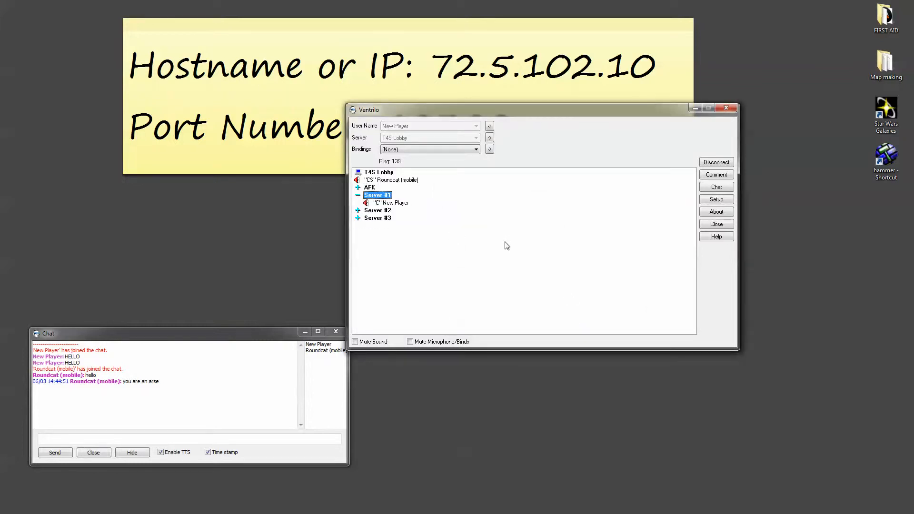
double_click(381, 211)
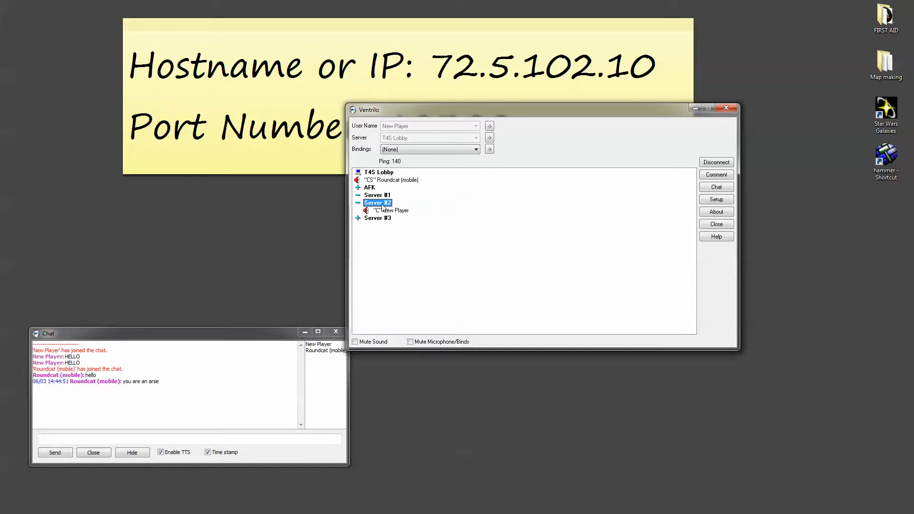
double_click(374, 217)
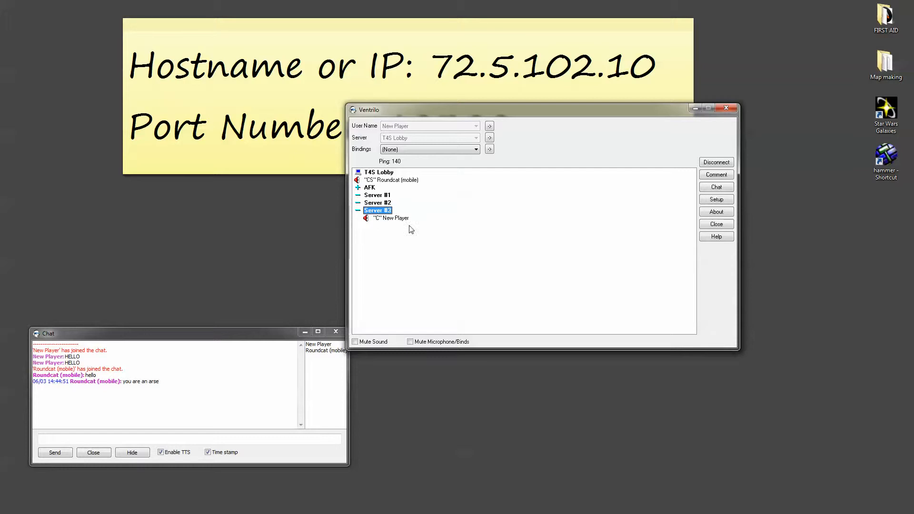
double_click(383, 195)
click(379, 212)
double_click(379, 212)
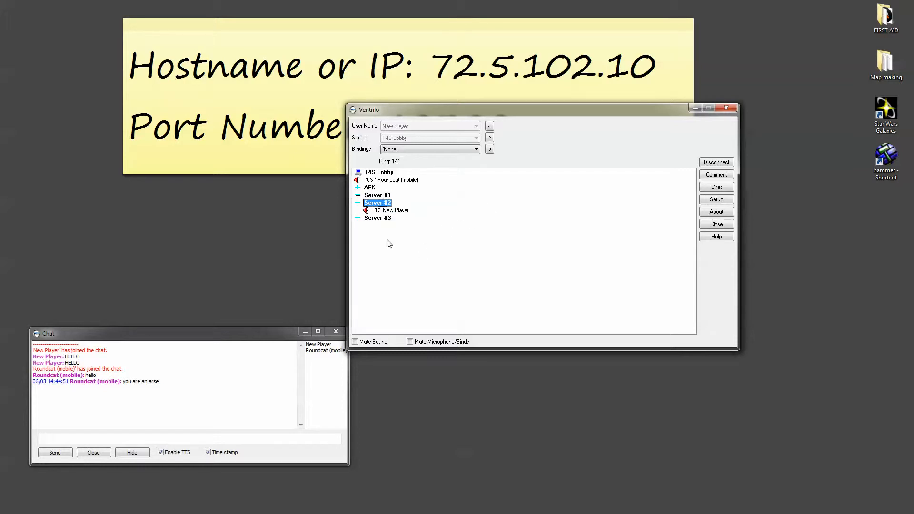
double_click(385, 173)
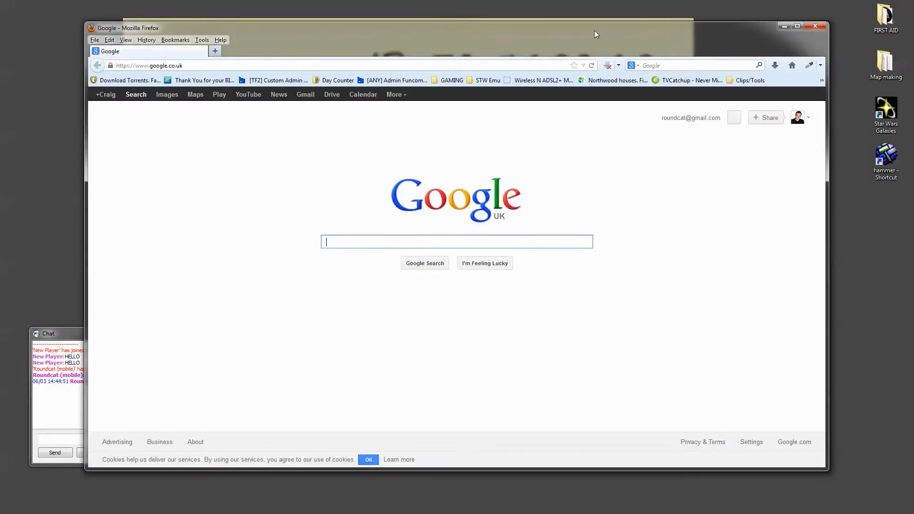
Bring Firefox into view and examine the Team4Stress forum home page, including its Ventrilo voice chat section.
drag(602, 21, 611, 41)
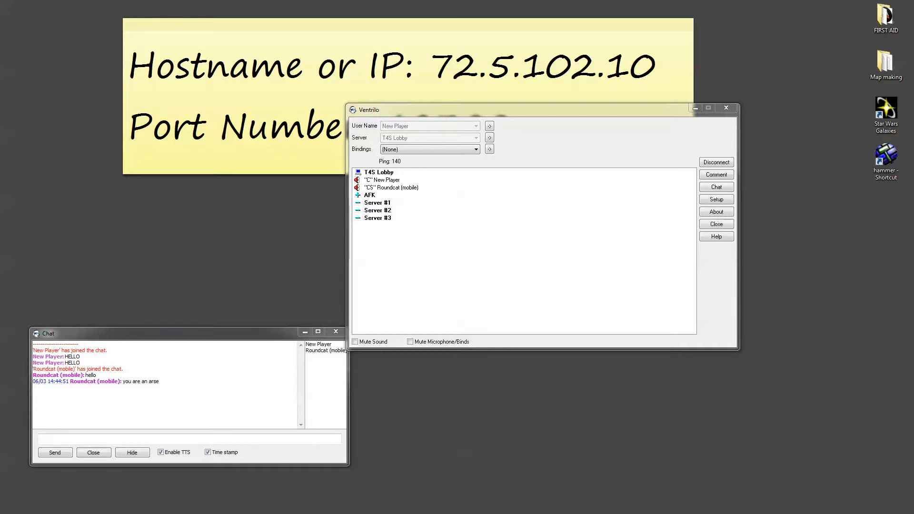
drag(913, 29, 614, 0)
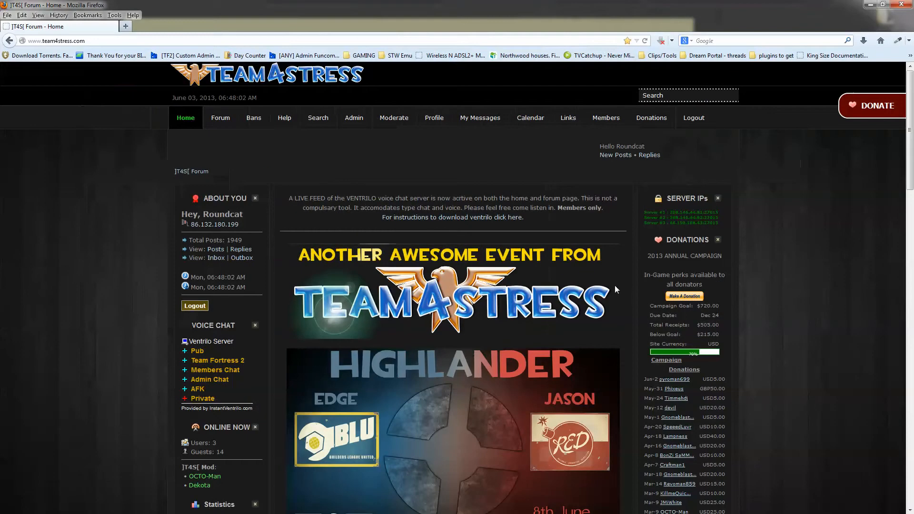
scroll(419, 359, down, 4)
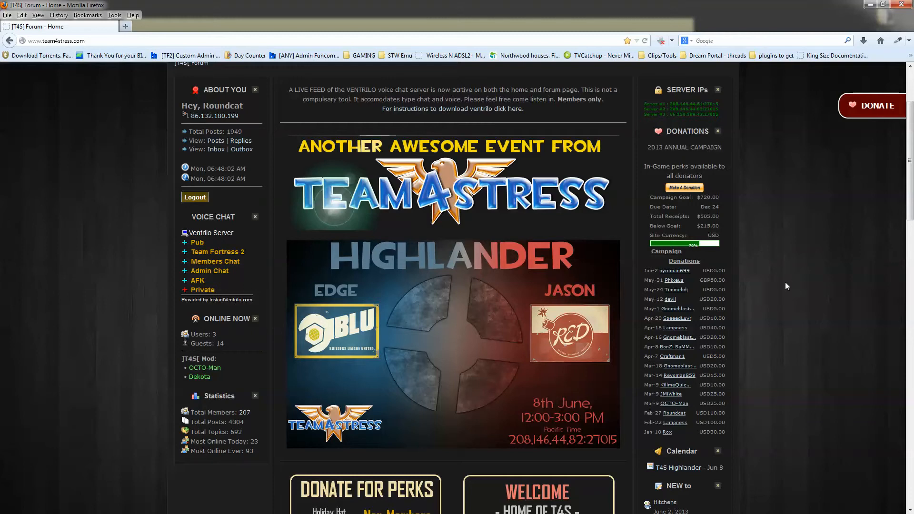
scroll(783, 282, up, 3)
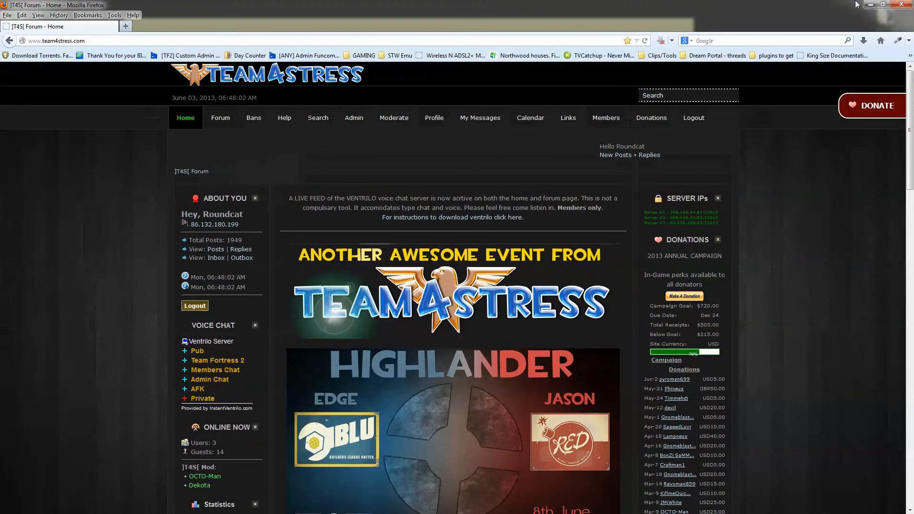
Move the Firefox window out of the way and place the Ventrilo window below the hostname and port note.
click(883, 4)
drag(327, 40, 913, 38)
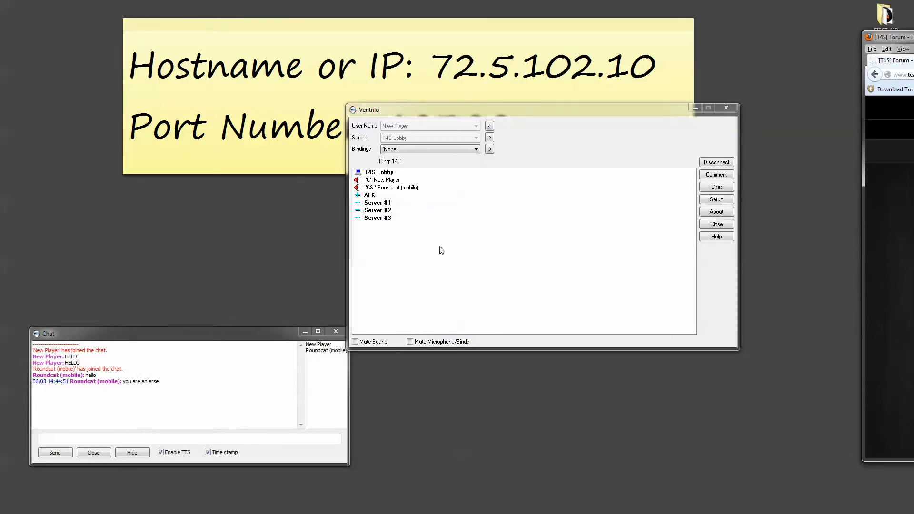
drag(478, 113, 495, 201)
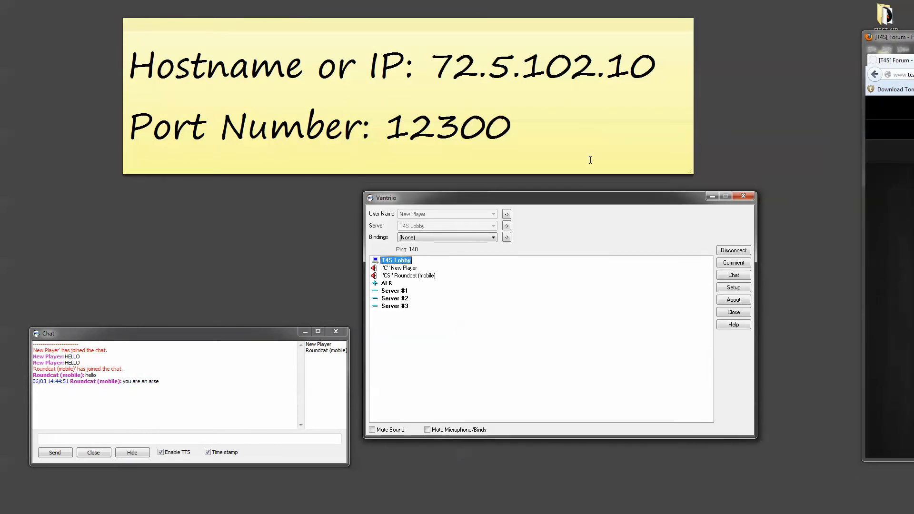